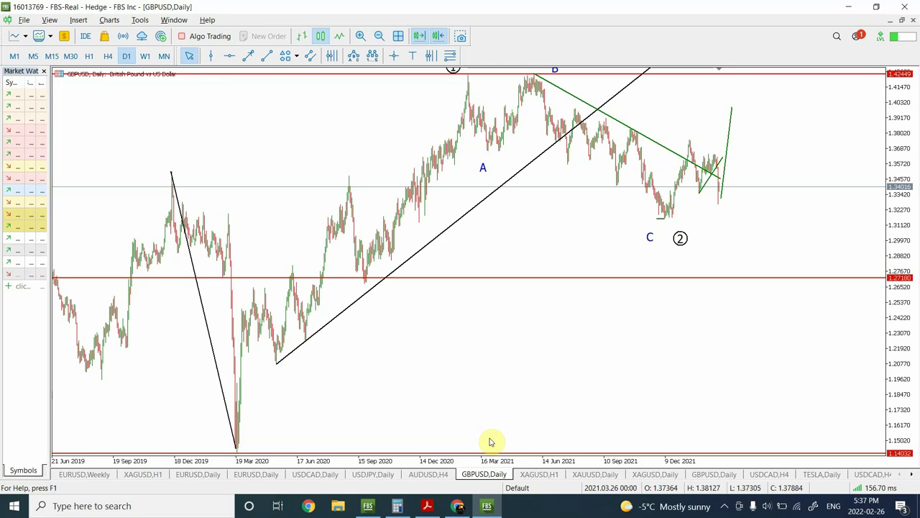
# Step: Show EURUSD zoomed out on the W1 timeframe and remove the vertical date line
pyautogui.click(256, 475)
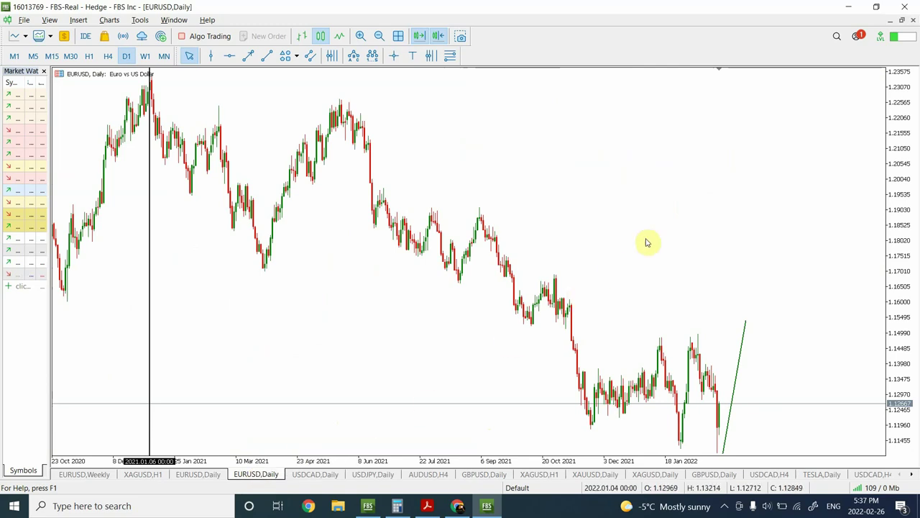
pyautogui.click(380, 36)
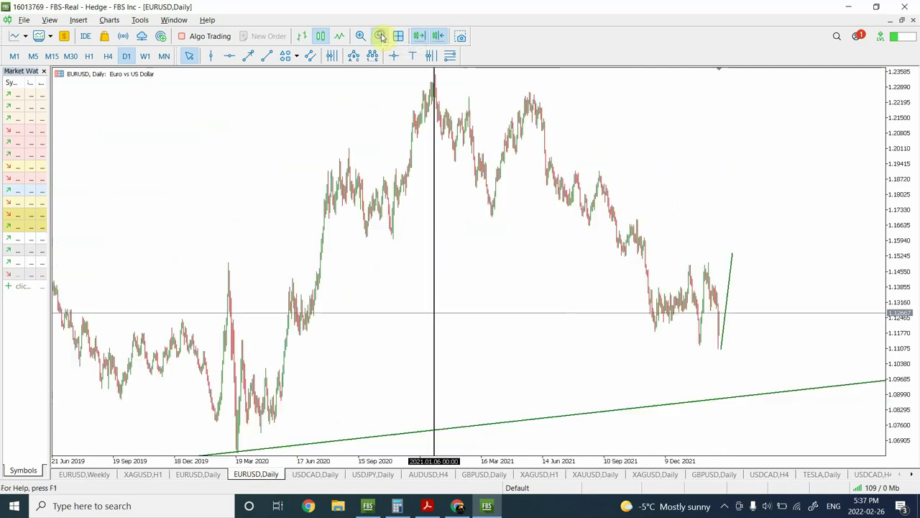
pyautogui.click(146, 56)
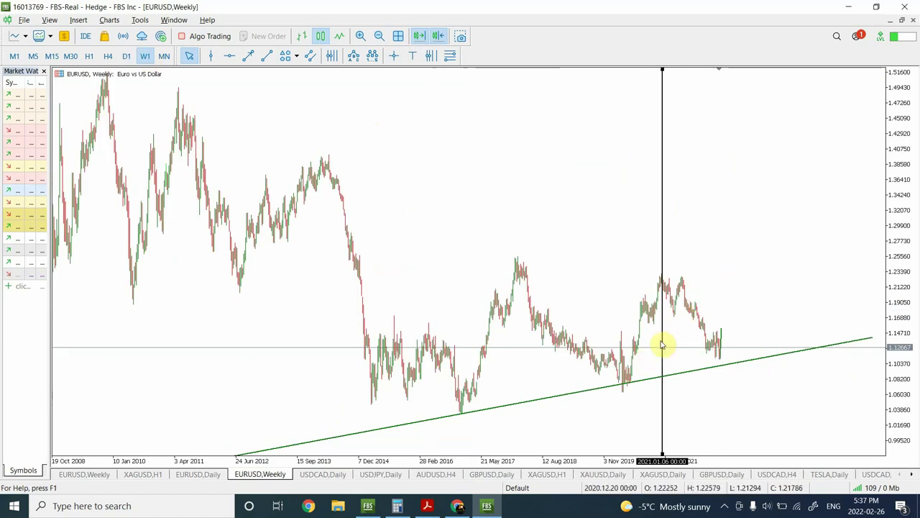
pyautogui.press('Delete')
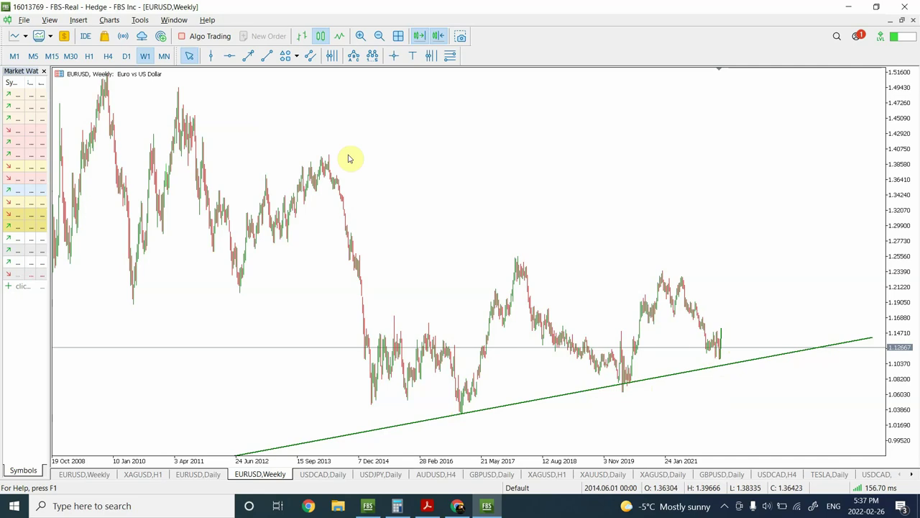
# Step: On EURUSD D1, stretch the green projected line's top to about 1.18, then switch to H4
pyautogui.click(126, 58)
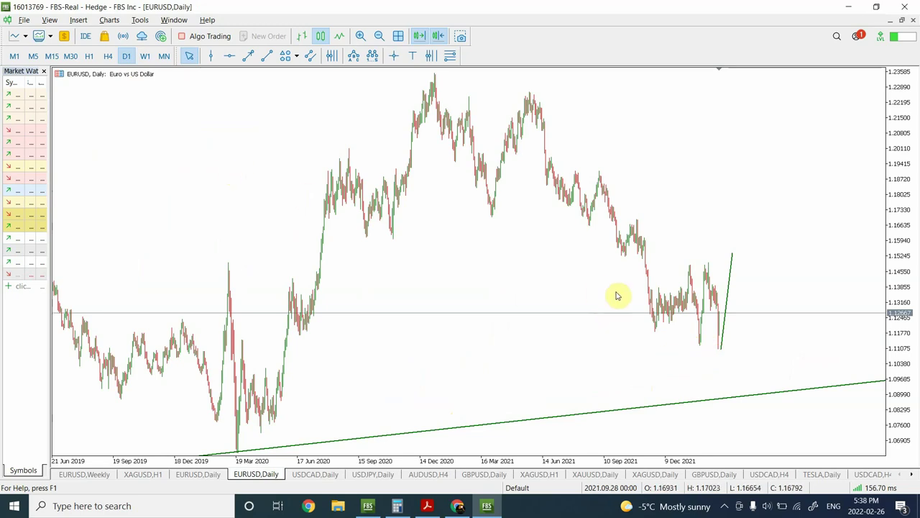
pyautogui.doubleClick(726, 291)
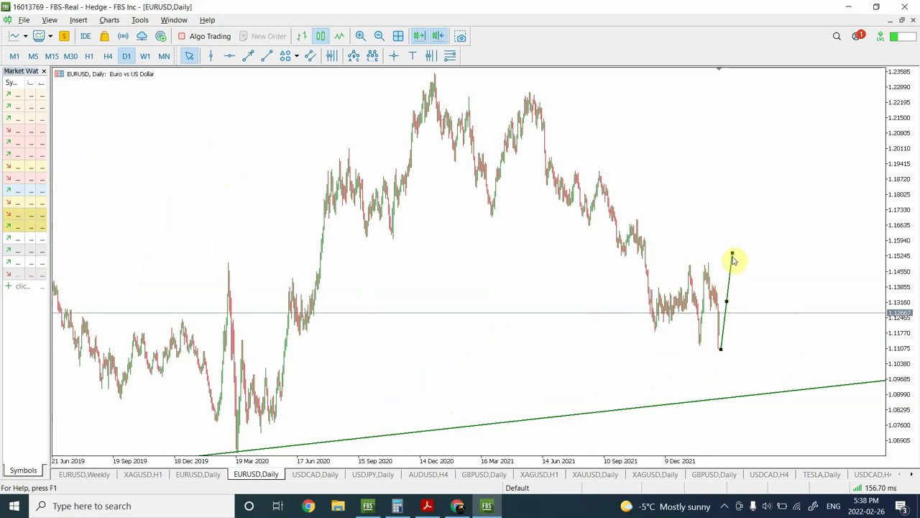
pyautogui.moveTo(732, 253); pyautogui.dragTo(752, 198)
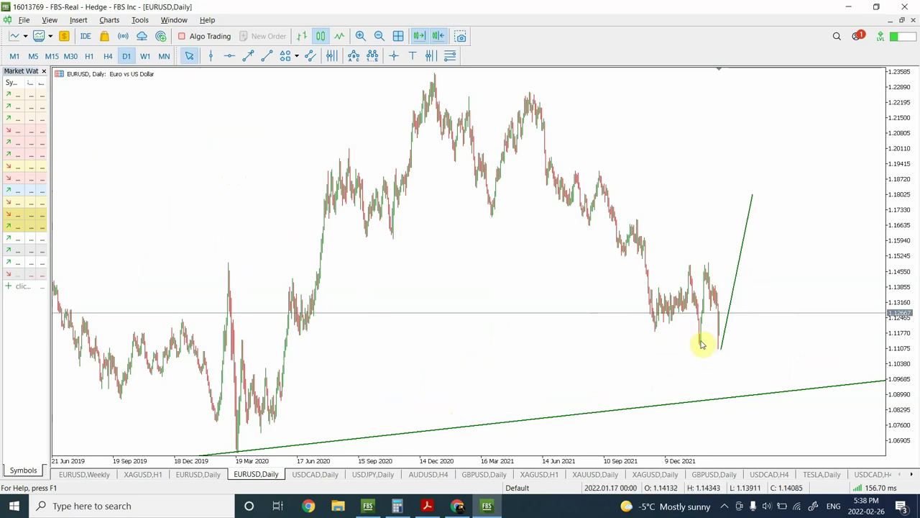
pyautogui.doubleClick(721, 350)
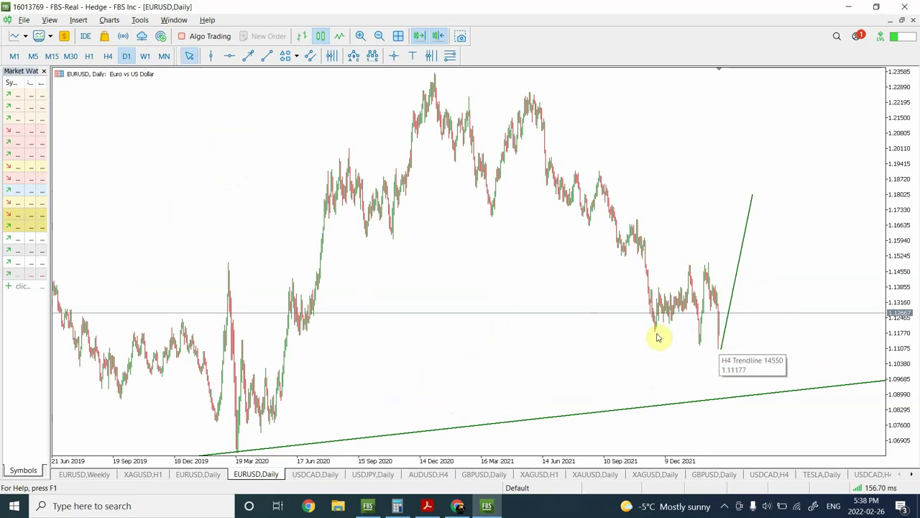
pyautogui.click(107, 57)
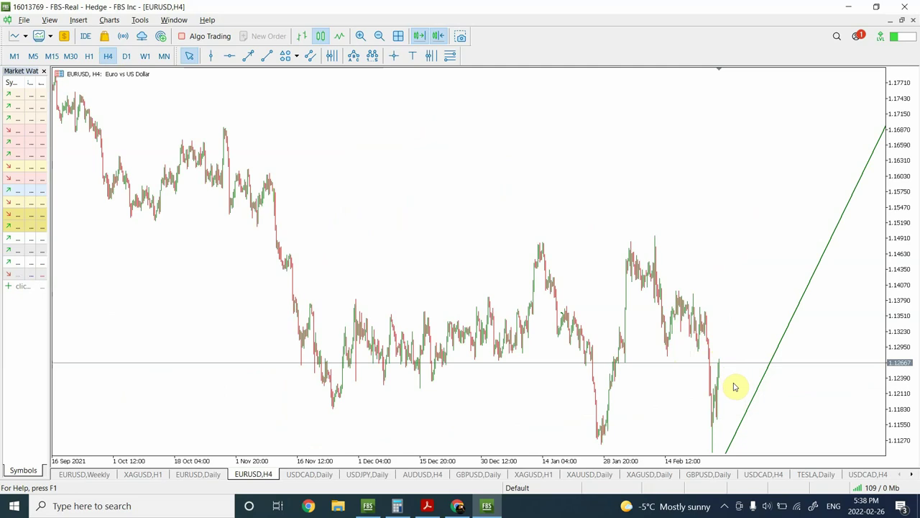
# Step: Zoom out on EURUSD H4 and raise the projected line's top to about 1.19
pyautogui.click(381, 37)
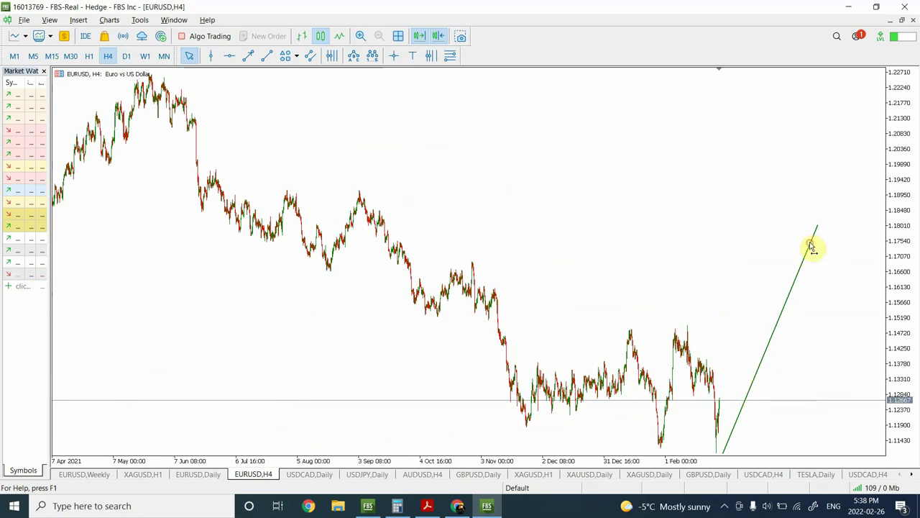
pyautogui.moveTo(817, 226); pyautogui.dragTo(817, 194)
pyautogui.click(817, 194)
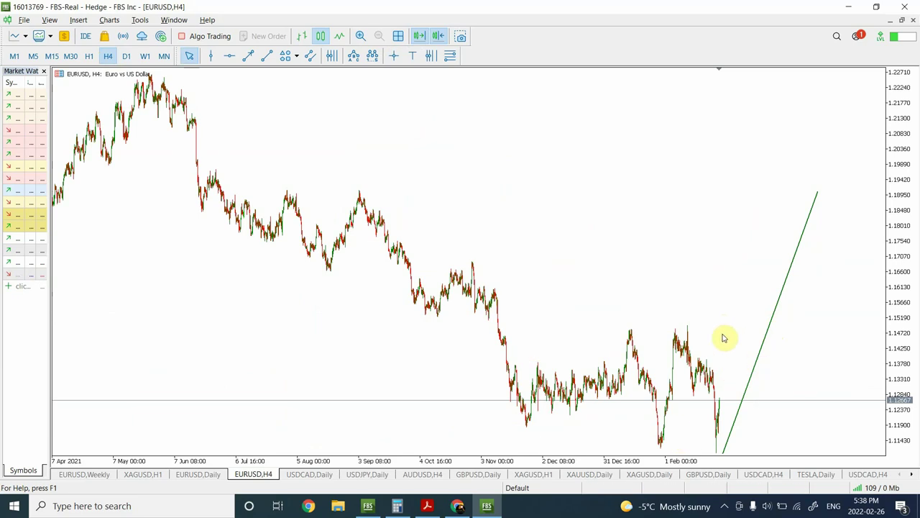
# Step: Draw a falling trendline from the February high and a red horizontal level near 1.127
pyautogui.click(266, 57)
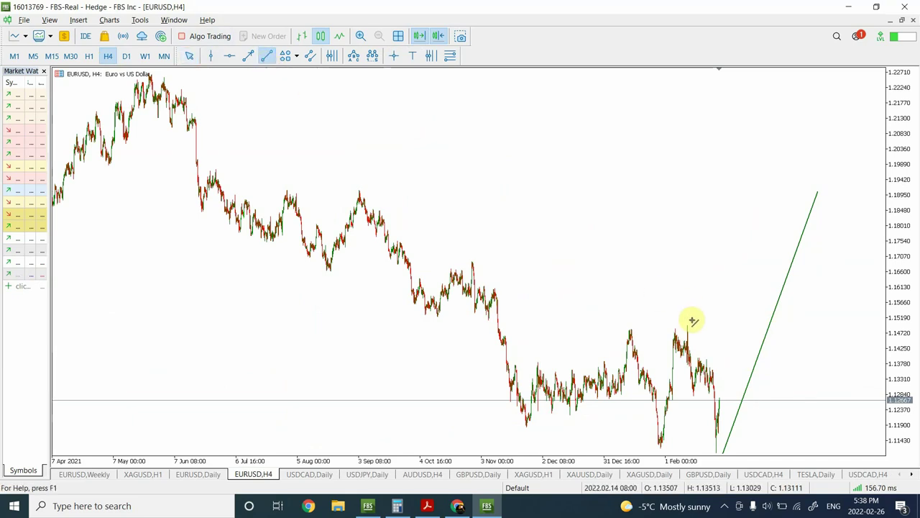
pyautogui.moveTo(688, 325); pyautogui.dragTo(757, 443)
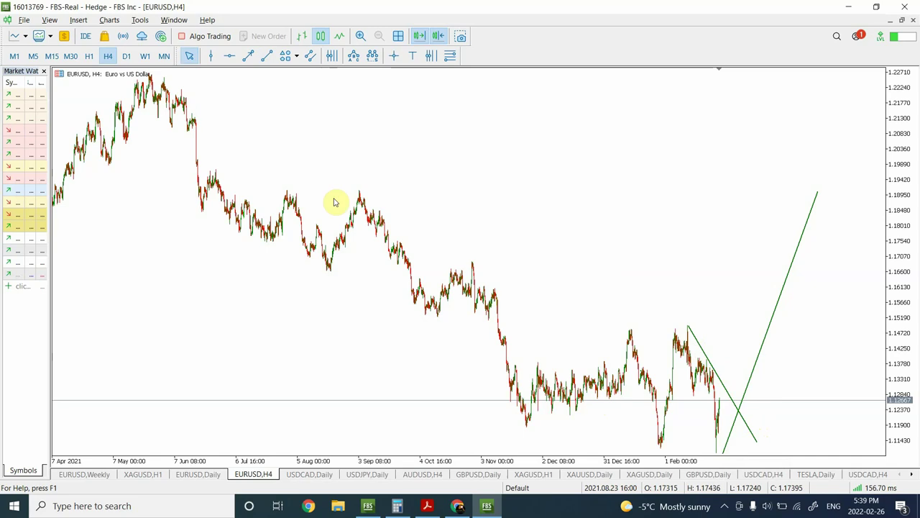
pyautogui.click(227, 57)
pyautogui.moveTo(643, 319); pyautogui.dragTo(662, 400)
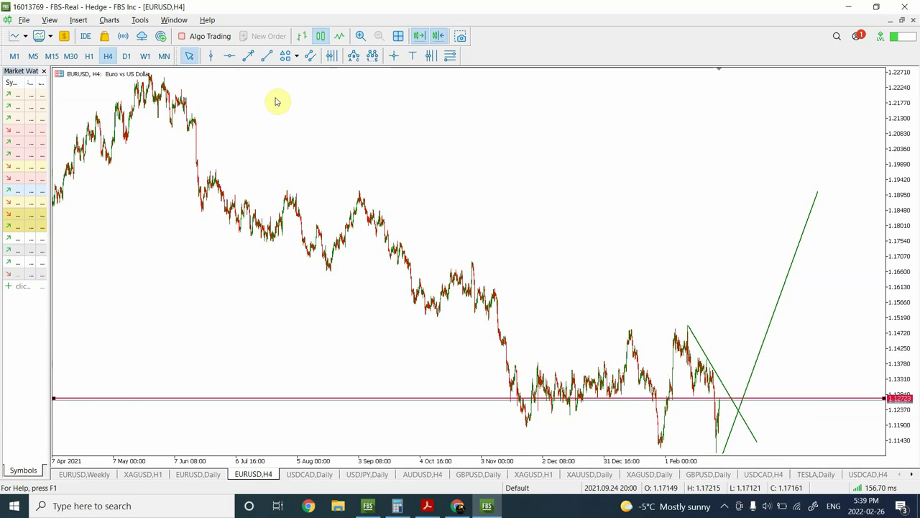
# Step: Draw a short trendline down from the red level on EURUSD H4, then switch to USDCAD daily
pyautogui.click(266, 63)
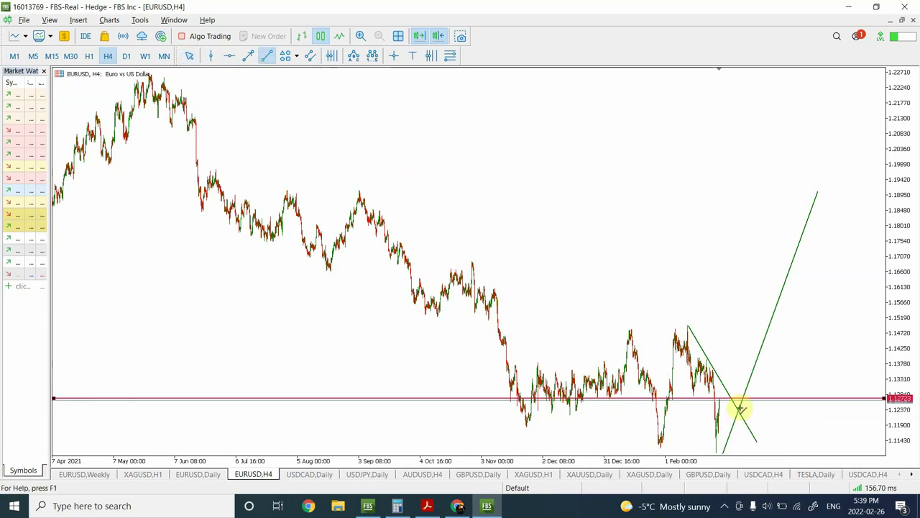
pyautogui.moveTo(721, 401); pyautogui.dragTo(730, 421)
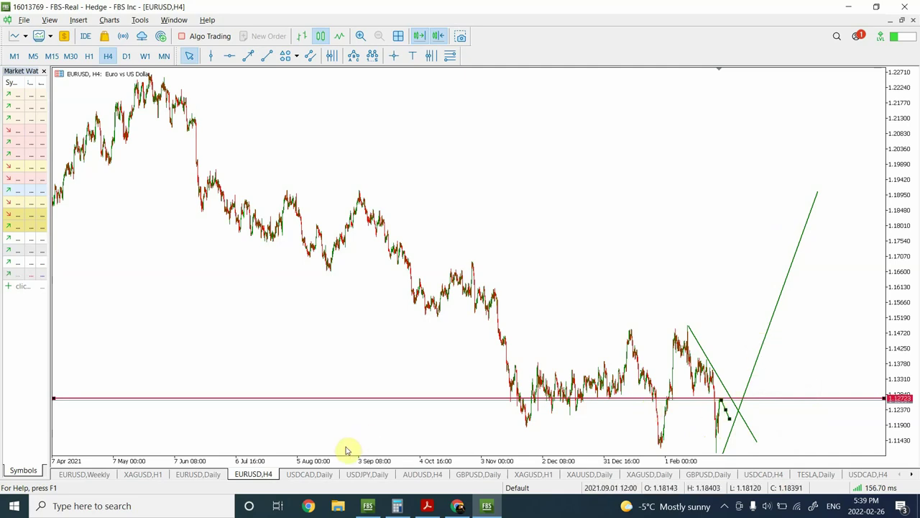
pyautogui.click(323, 475)
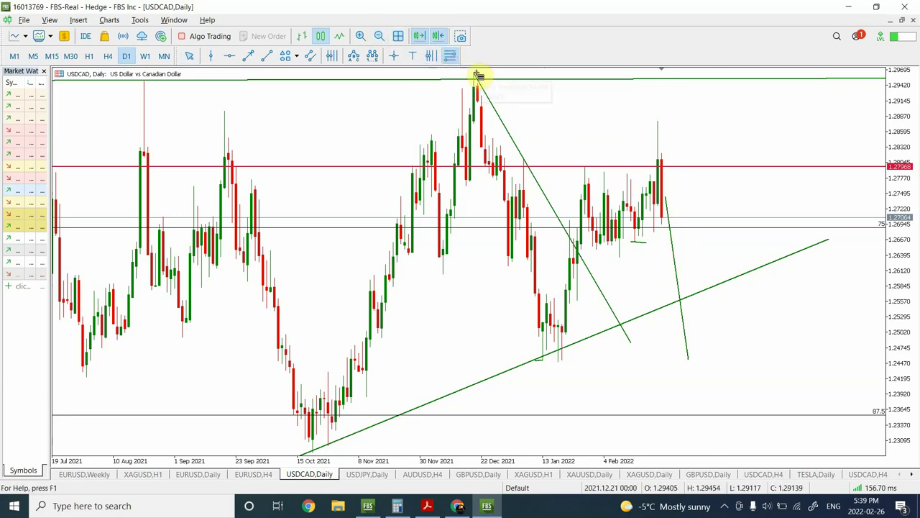
# Step: Discard a trial Fibonacci retracement and move the green line's start to the January low
pyautogui.moveTo(475, 75); pyautogui.dragTo(777, 360)
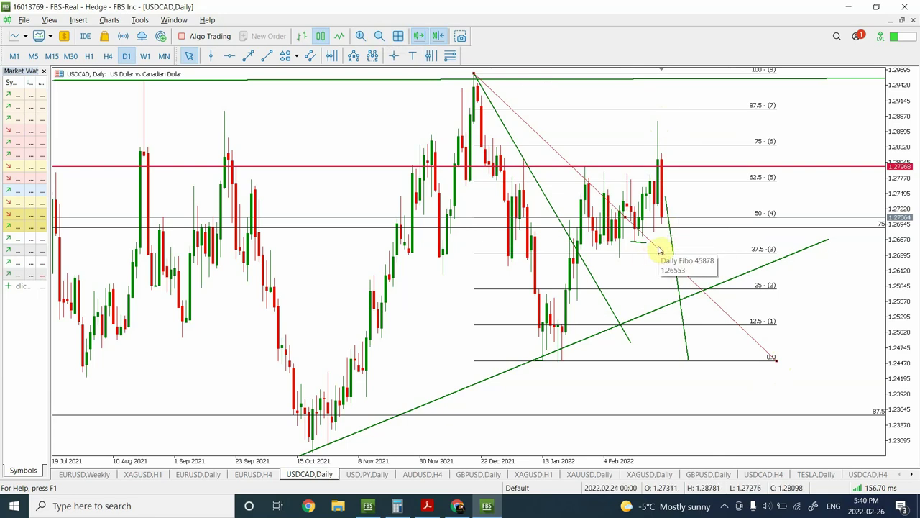
pyautogui.press('Delete')
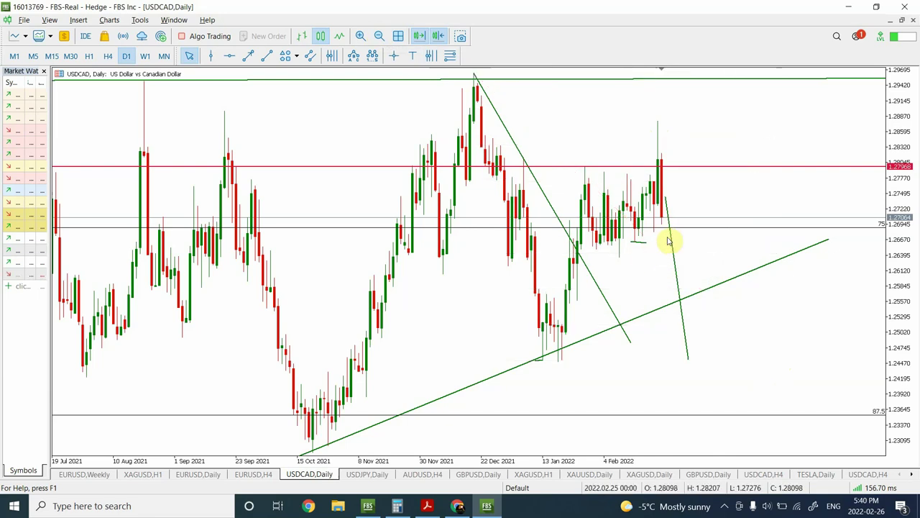
pyautogui.doubleClick(672, 240)
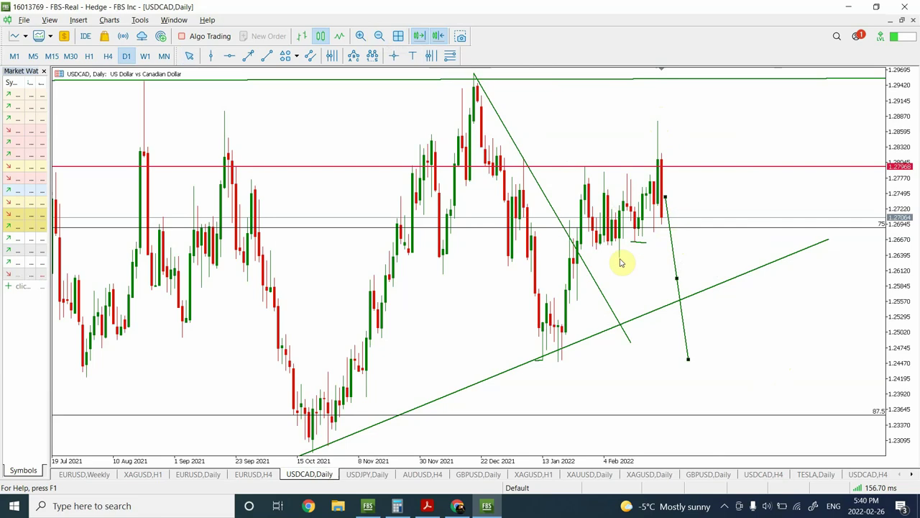
pyautogui.moveTo(663, 198); pyautogui.dragTo(561, 360)
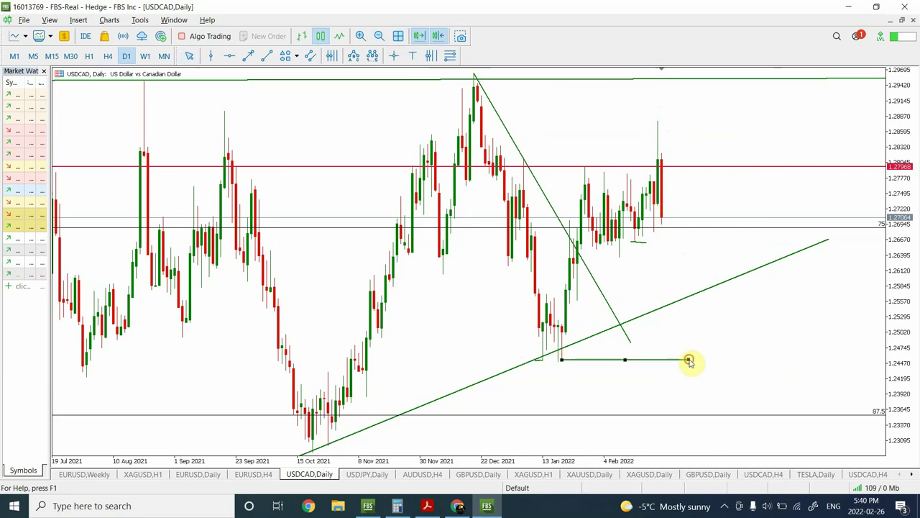
# Step: Refit the green line between about 1.264 and 1.277, then project a falling line to about 1.241
pyautogui.moveTo(689, 361); pyautogui.dragTo(719, 180)
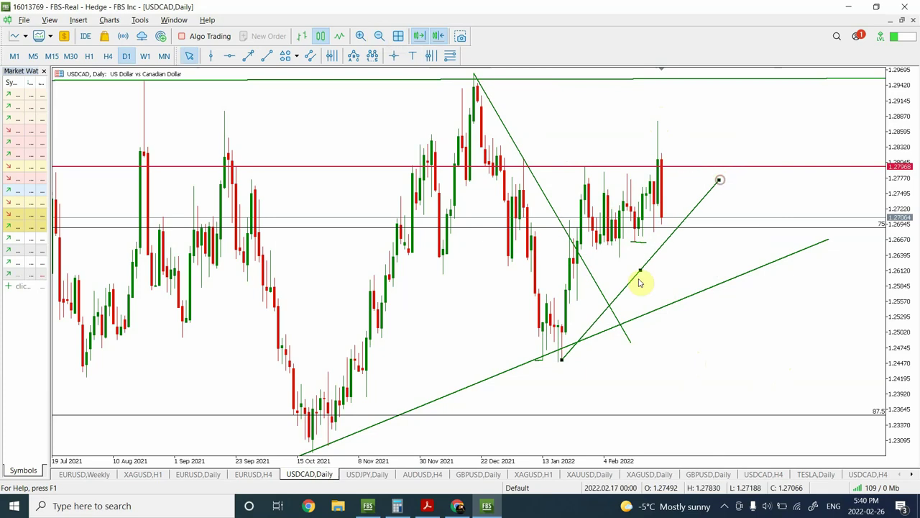
pyautogui.moveTo(561, 359); pyautogui.dragTo(619, 256)
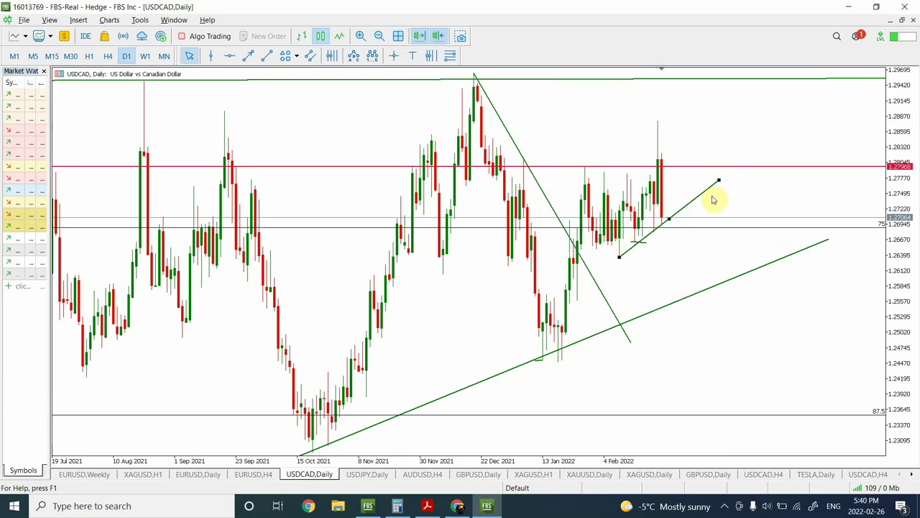
pyautogui.moveTo(718, 182); pyautogui.dragTo(724, 181)
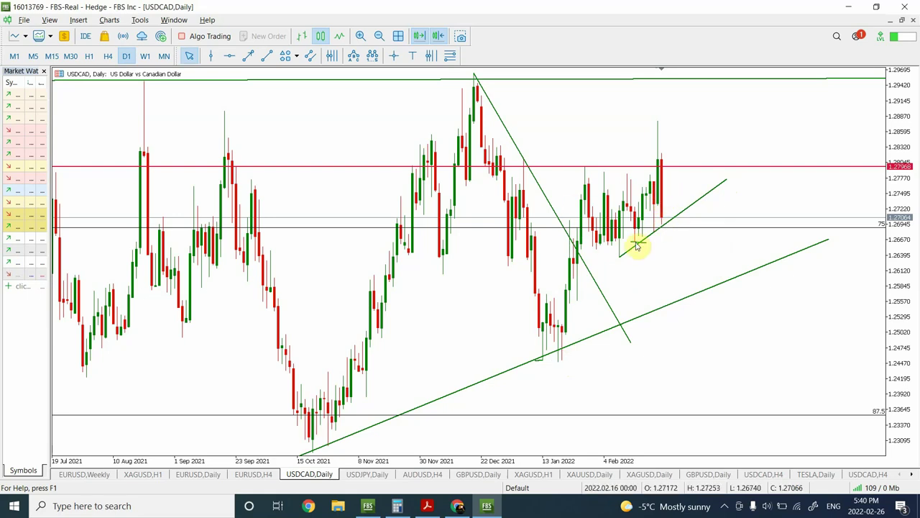
pyautogui.moveTo(631, 240)
pyautogui.mouseDown()
pyautogui.moveTo(706, 261)
pyautogui.moveTo(696, 286)
pyautogui.moveTo(692, 212)
pyautogui.mouseUp()
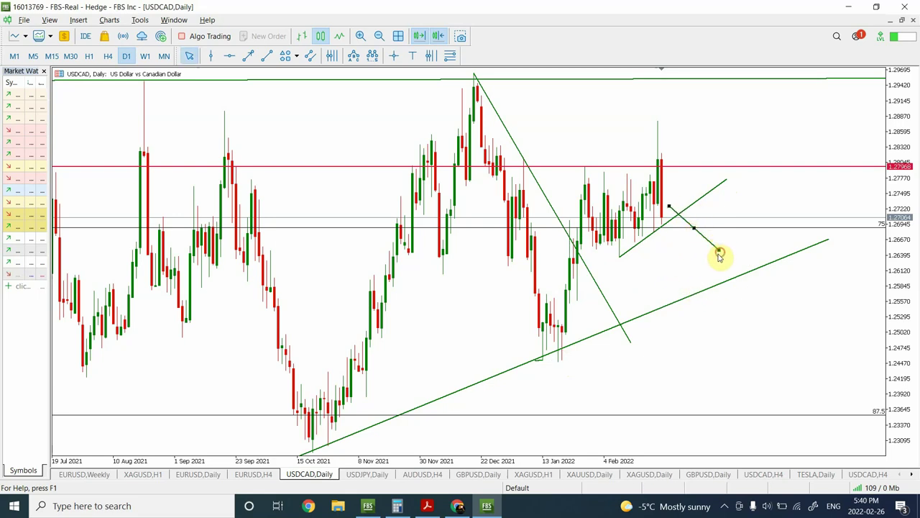
pyautogui.moveTo(718, 252); pyautogui.dragTo(734, 380)
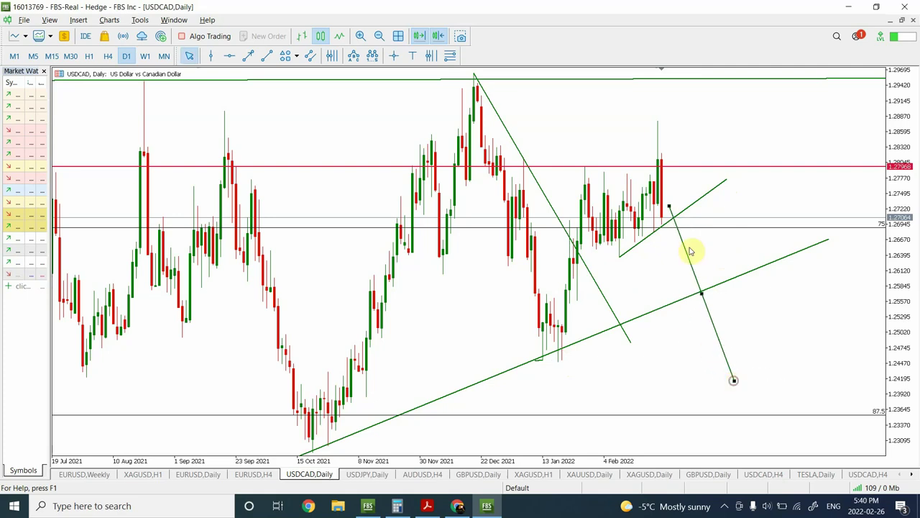
# Step: Place a red horizontal support level at USDCAD's February swing low on the daily chart
pyautogui.click(669, 208)
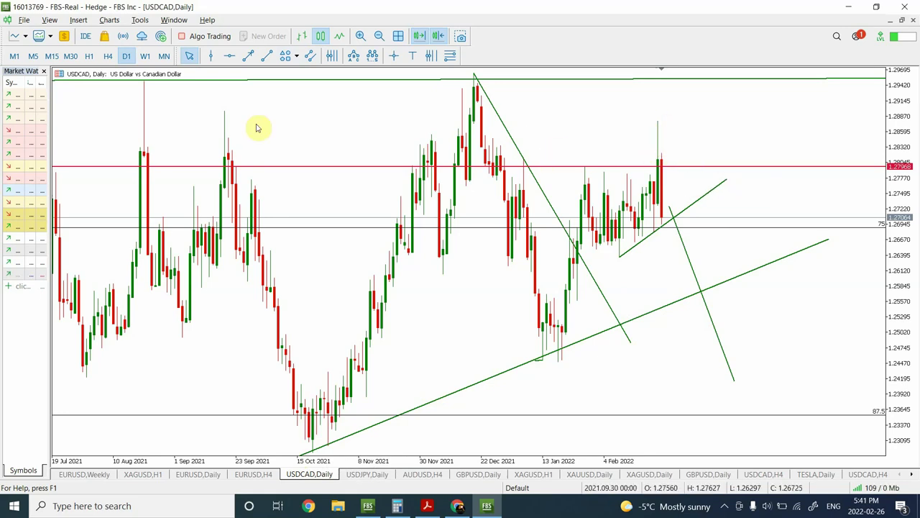
pyautogui.click(227, 57)
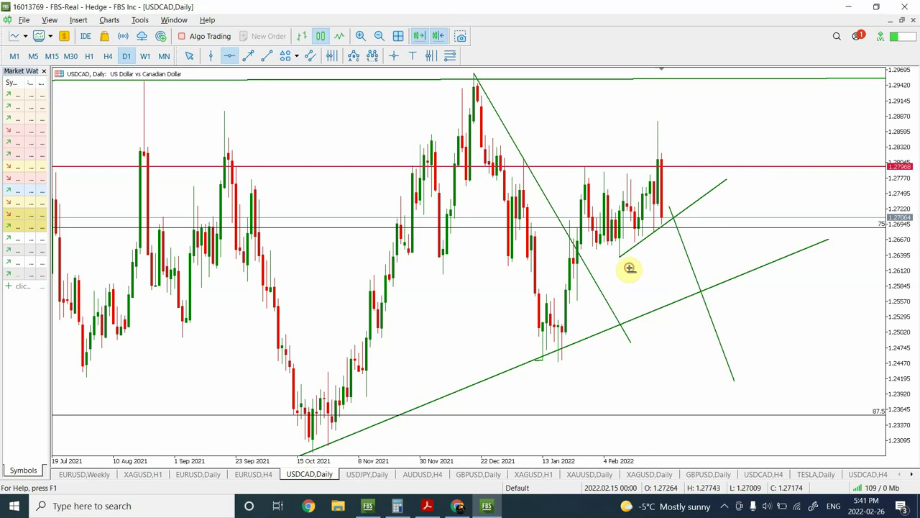
pyautogui.moveTo(631, 268); pyautogui.dragTo(645, 260)
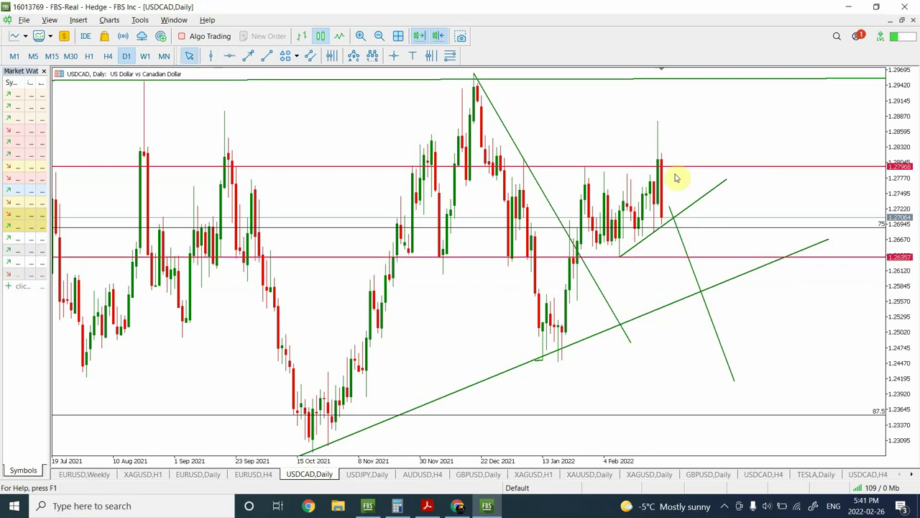
pyautogui.moveTo(661, 223)
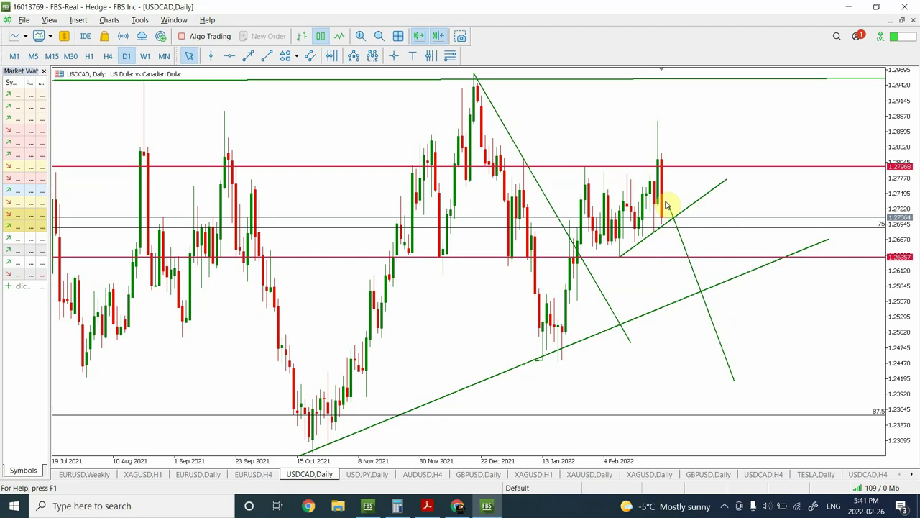
# Step: Show USDJPY on W1 and extend its rising trendline's upper end to the right
pyautogui.click(372, 476)
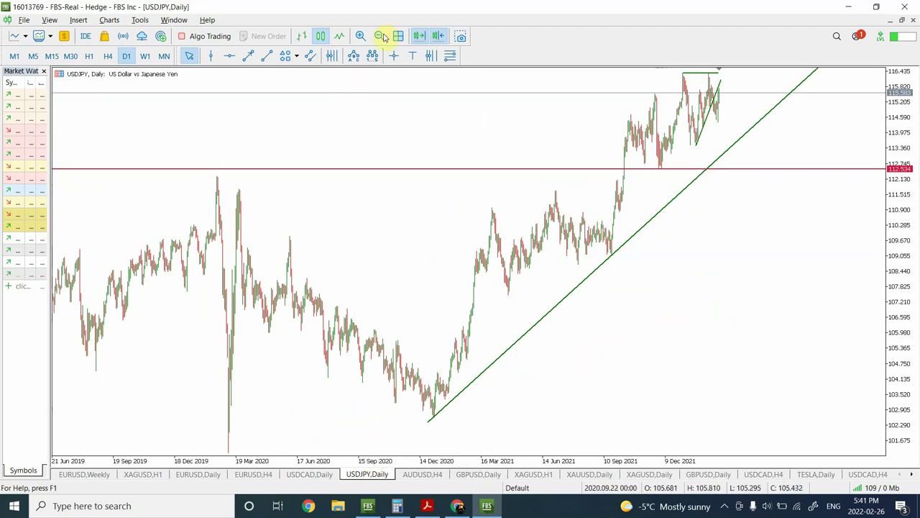
pyautogui.click(145, 56)
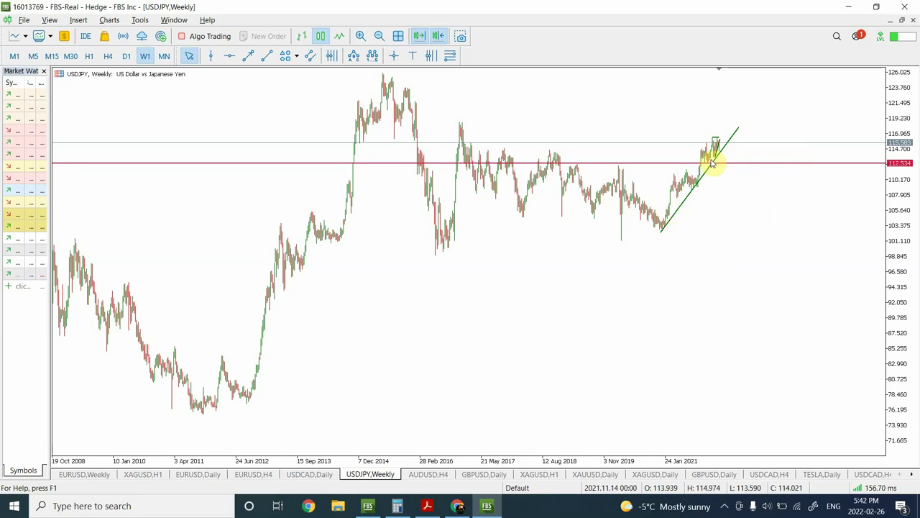
pyautogui.click(728, 143)
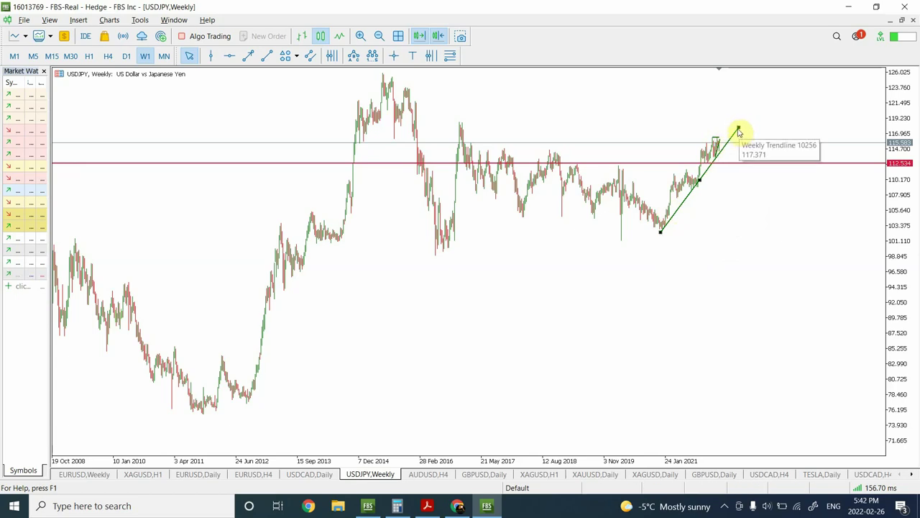
pyautogui.moveTo(738, 131); pyautogui.dragTo(745, 136)
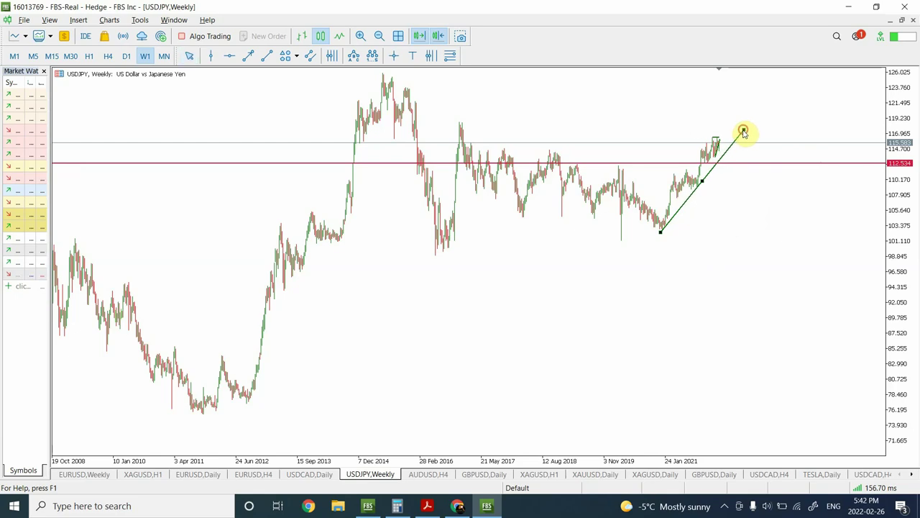
# Step: Draw a new trendline down from the recent weekly high on USDJPY
pyautogui.click(744, 133)
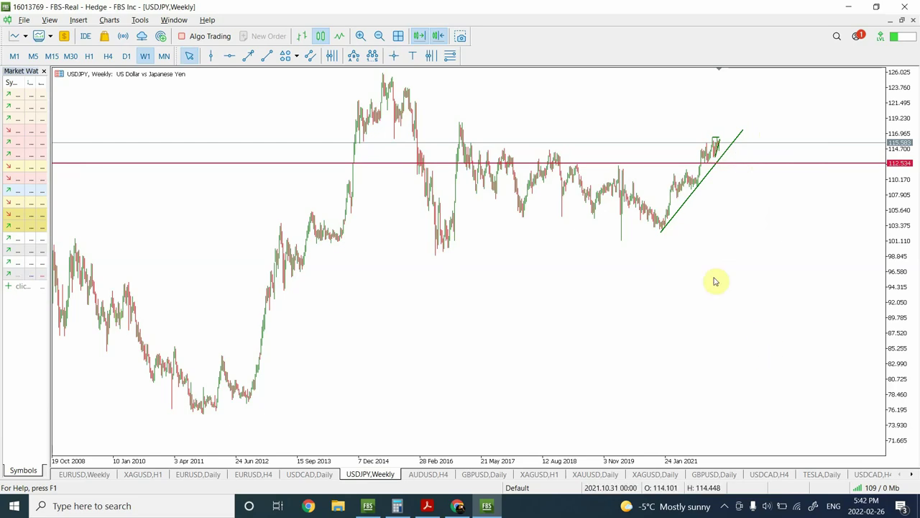
pyautogui.click(267, 59)
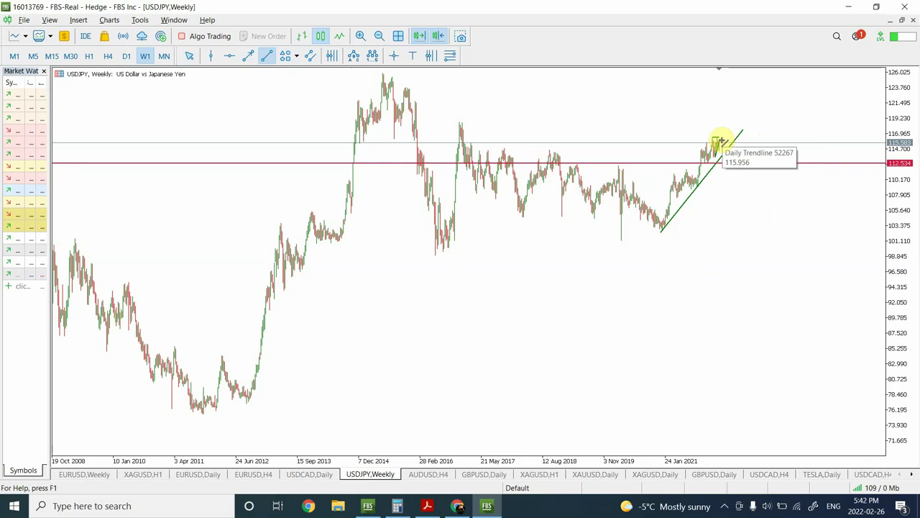
pyautogui.moveTo(721, 140); pyautogui.dragTo(754, 288)
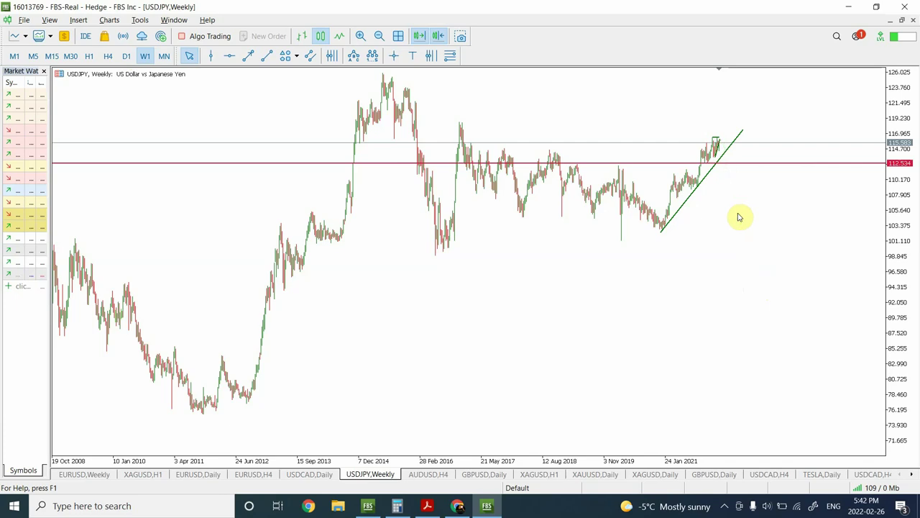
# Step: Return USDJPY to D1 and delete the old trendline
pyautogui.click(127, 57)
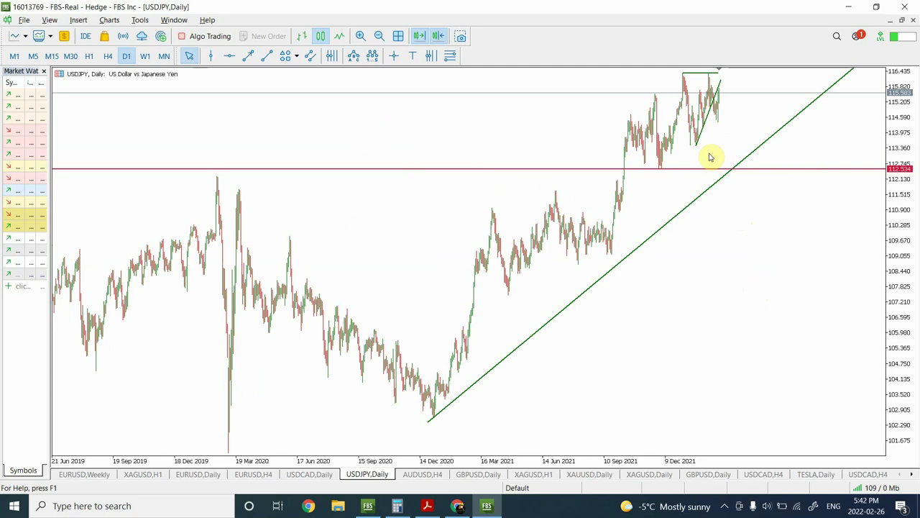
pyautogui.click(704, 127)
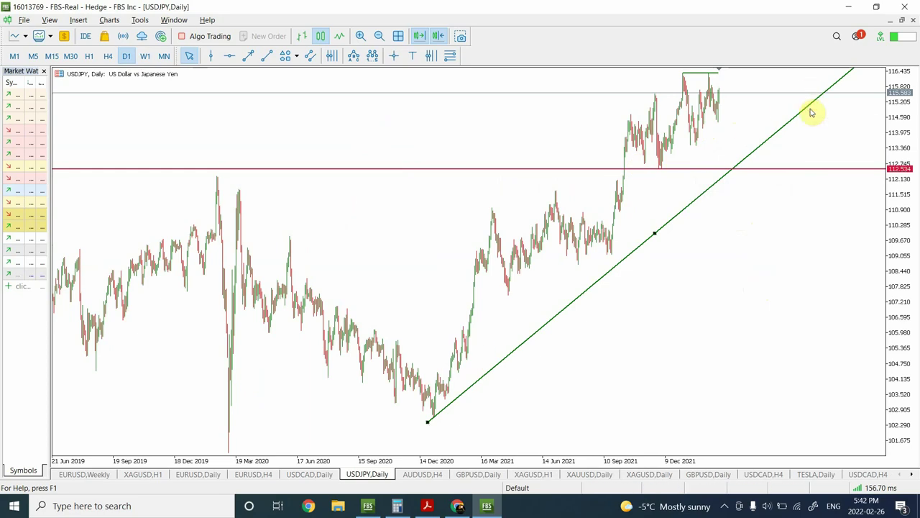
pyautogui.press('Delete')
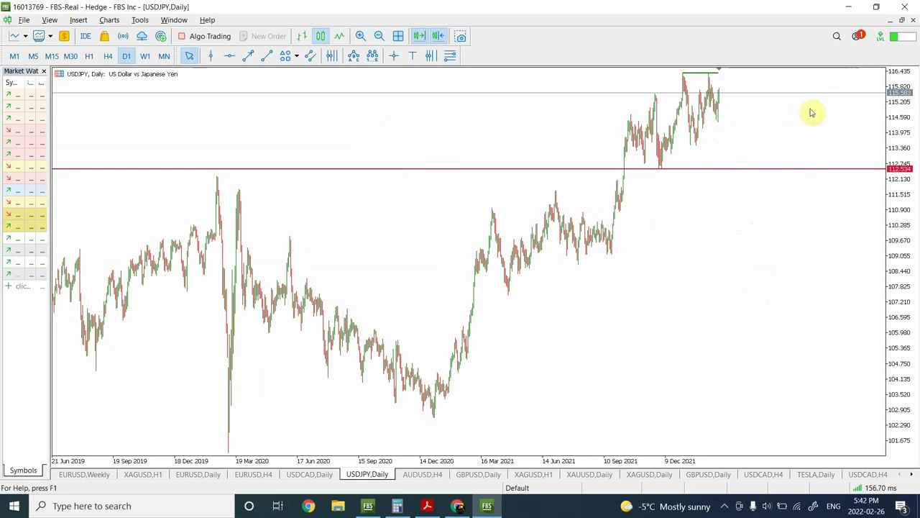
# Step: Draw a rising trendline from the December 2020 low through the autumn 2021 low toward 115.9
pyautogui.click(267, 60)
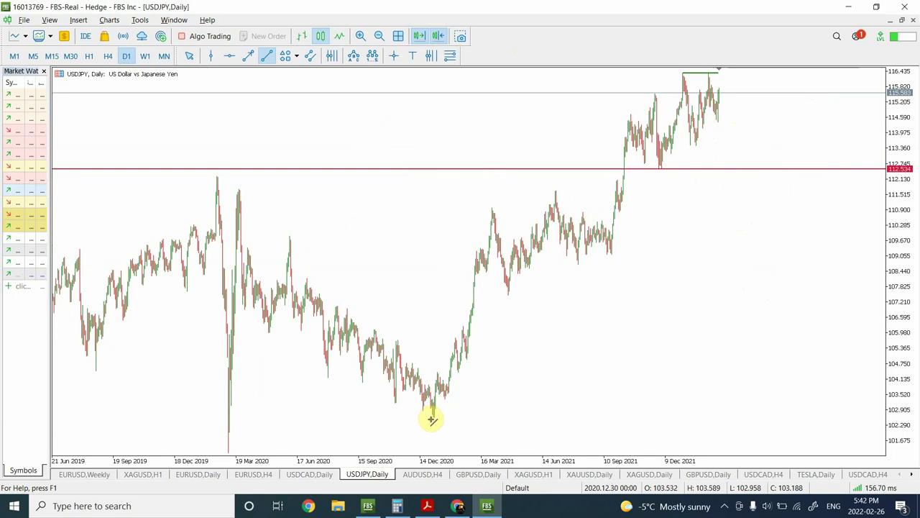
pyautogui.moveTo(433, 417)
pyautogui.mouseDown()
pyautogui.moveTo(698, 180)
pyautogui.moveTo(754, 113)
pyautogui.moveTo(793, 92)
pyautogui.mouseUp()
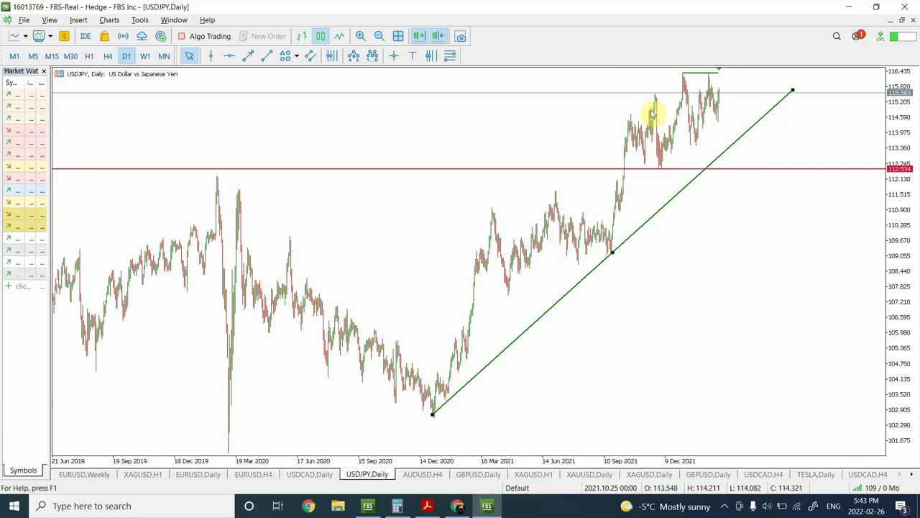
pyautogui.click(766, 118)
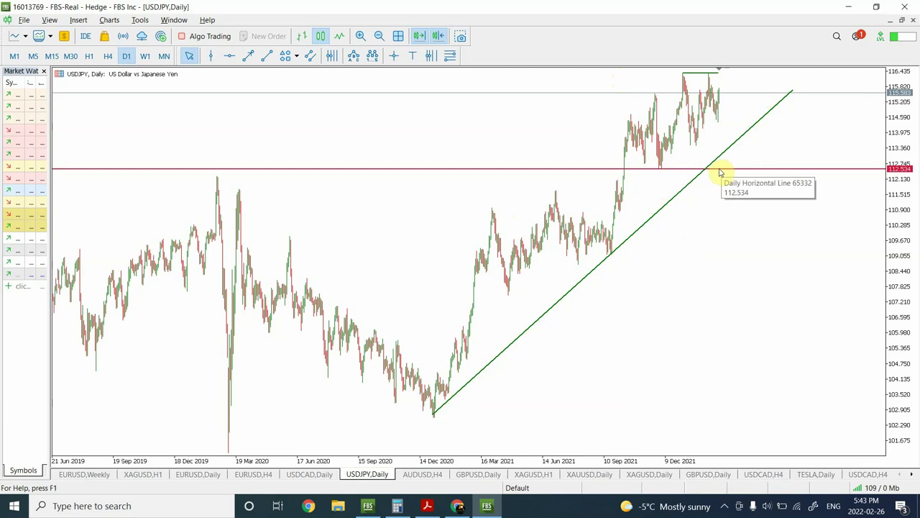
# Step: Switch USDJPY to H4 and draw a rising trendline from the January 2022 low
pyautogui.click(109, 57)
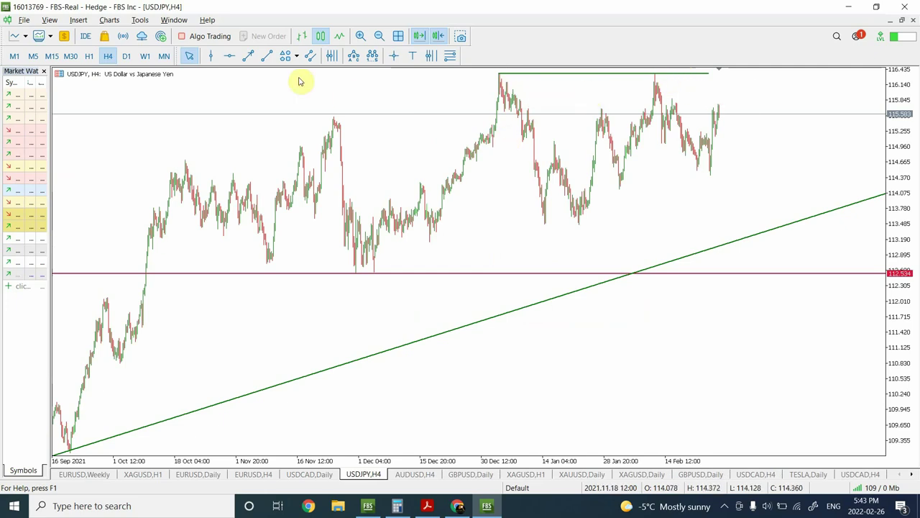
pyautogui.click(266, 56)
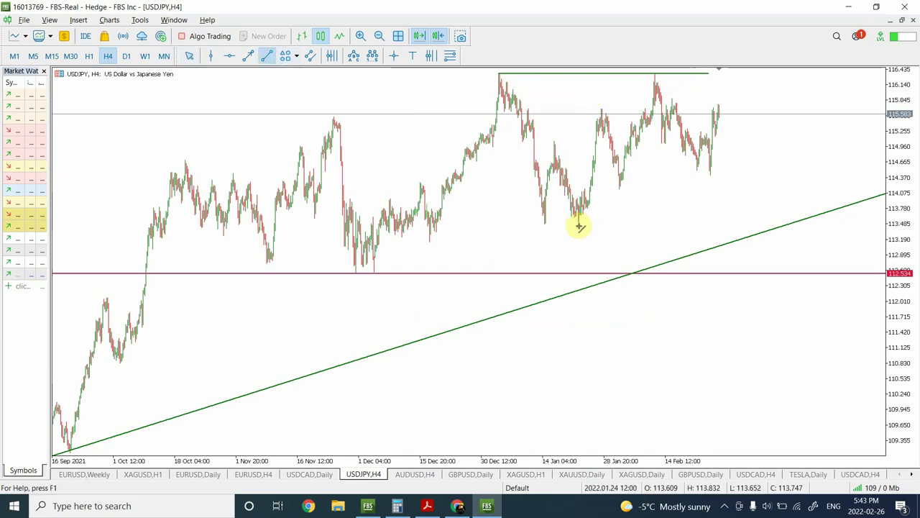
pyautogui.moveTo(580, 226)
pyautogui.mouseDown()
pyautogui.moveTo(727, 72)
pyautogui.moveTo(738, 81)
pyautogui.mouseUp()
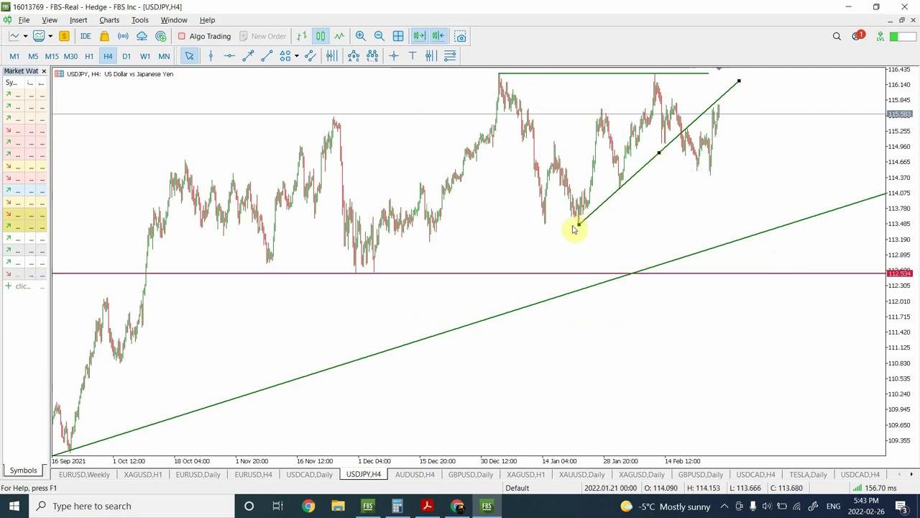
# Step: Add a red horizontal level at 113.497, then raise it to about 114.448
pyautogui.click(227, 57)
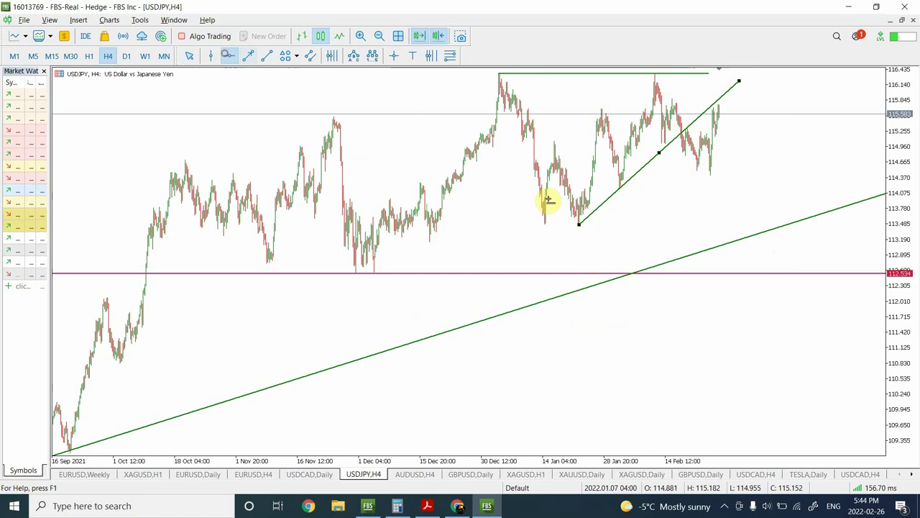
pyautogui.moveTo(530, 199); pyautogui.dragTo(530, 225)
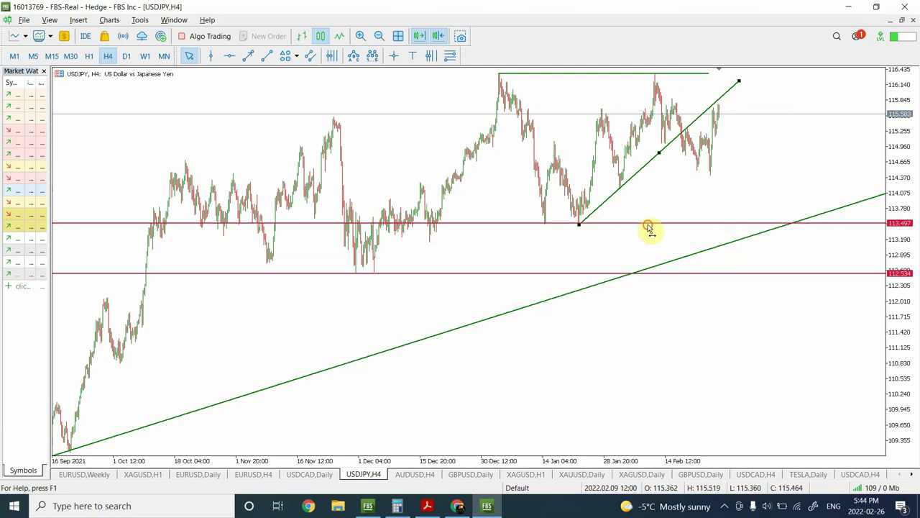
pyautogui.moveTo(648, 225); pyautogui.dragTo(705, 177)
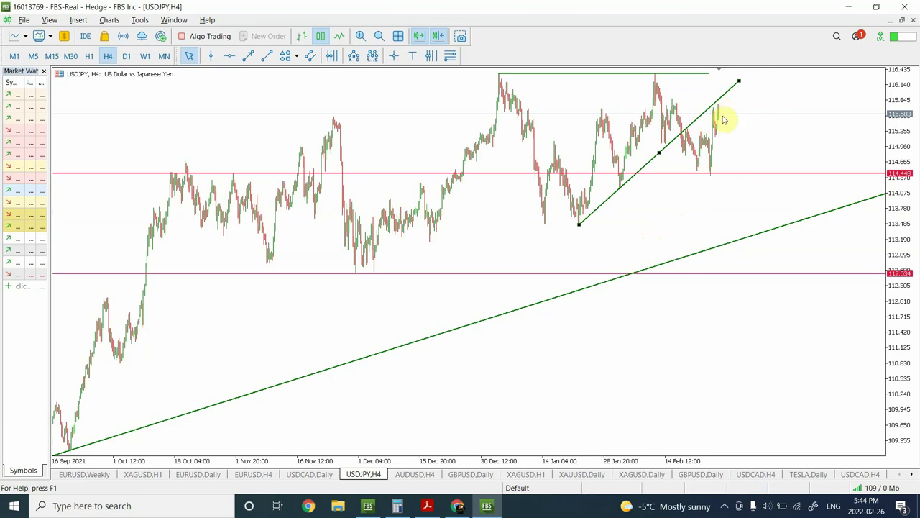
# Step: Zoom out and switch USDJPY to D1, showing the 114.448 and 112.534 levels above the trendline
pyautogui.click(378, 36)
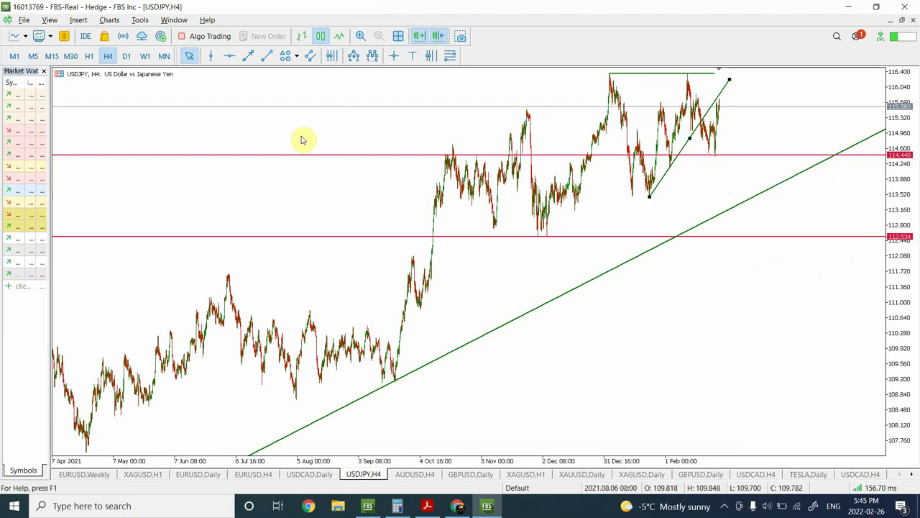
pyautogui.click(126, 58)
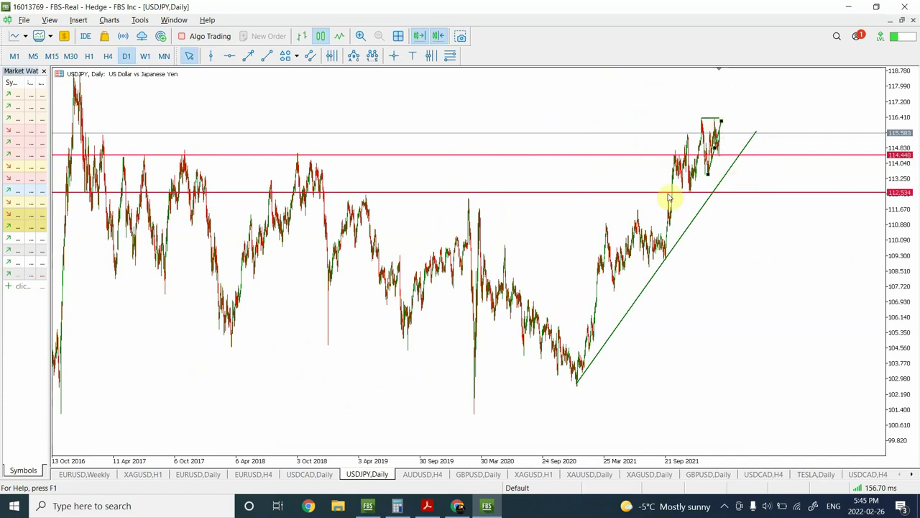
# Step: On the zoomed-in AUDUSD H4 chart, drag the projection line's start down to the latest low
pyautogui.click(423, 476)
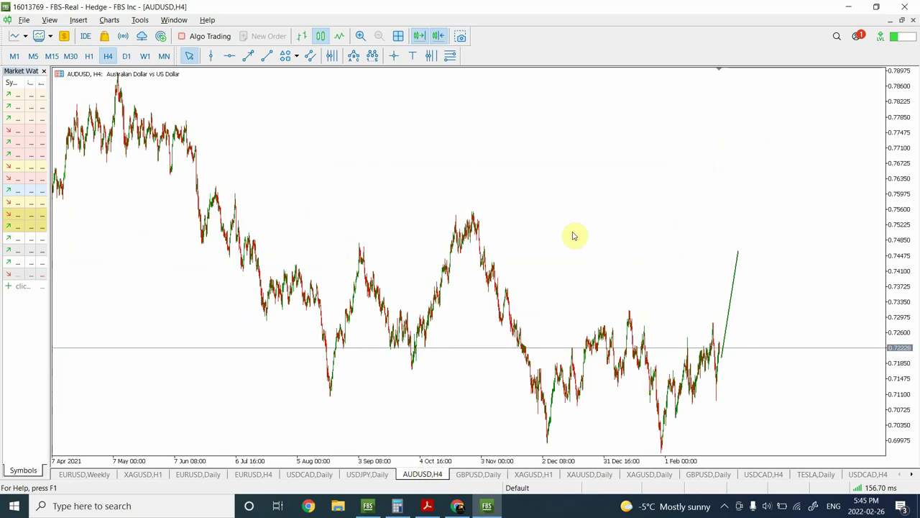
pyautogui.click(359, 38)
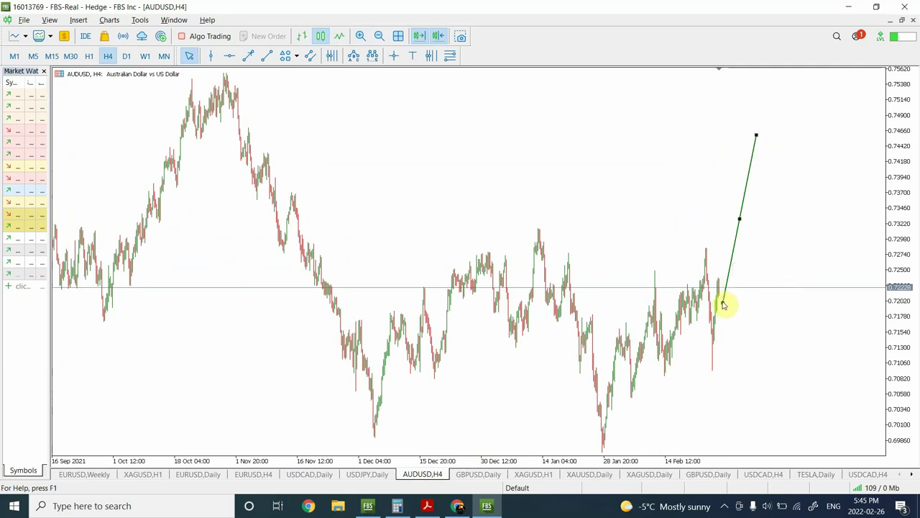
pyautogui.moveTo(723, 302); pyautogui.dragTo(721, 323)
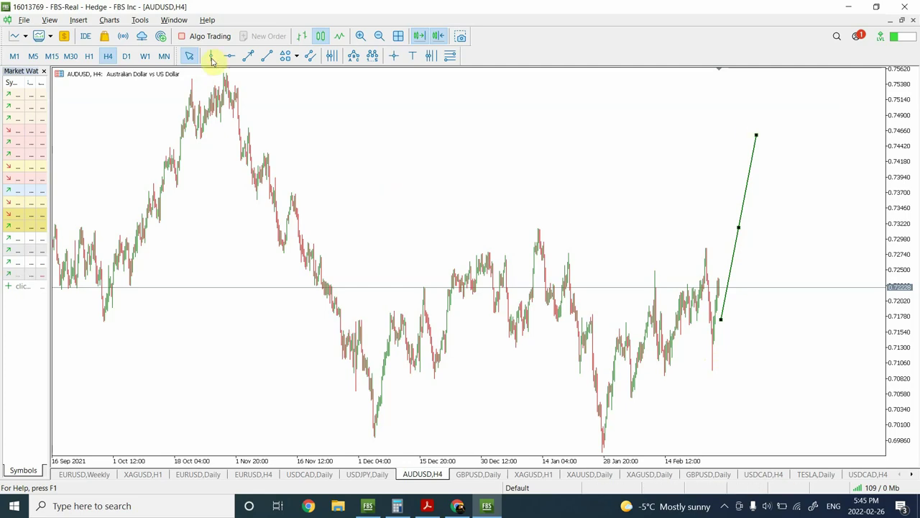
# Step: Add a red horizontal level at 0.70921 and make the projection line fall from 0.728 to 0.719
pyautogui.click(230, 56)
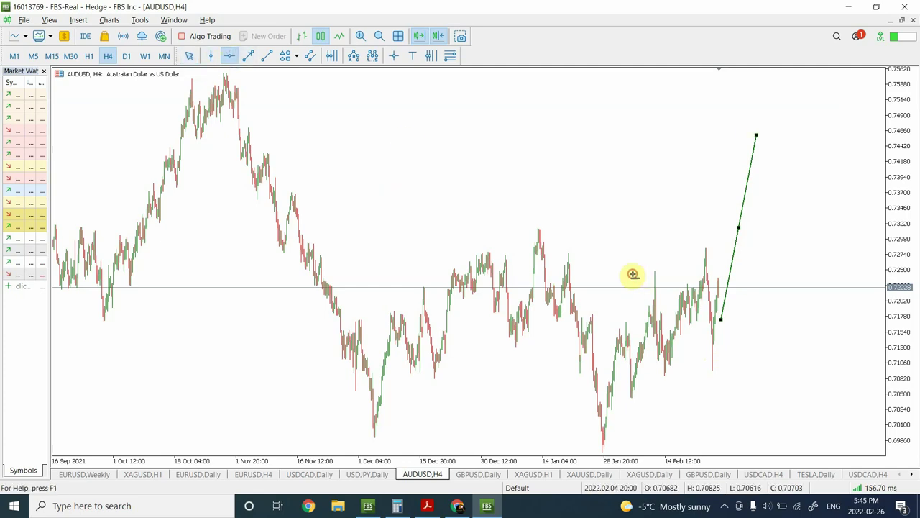
pyautogui.moveTo(637, 327); pyautogui.dragTo(655, 372)
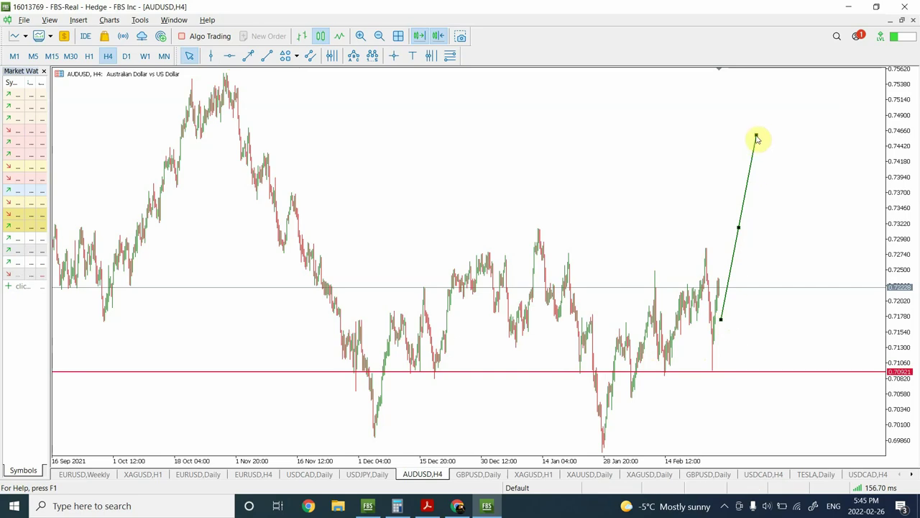
pyautogui.moveTo(756, 137); pyautogui.dragTo(724, 286)
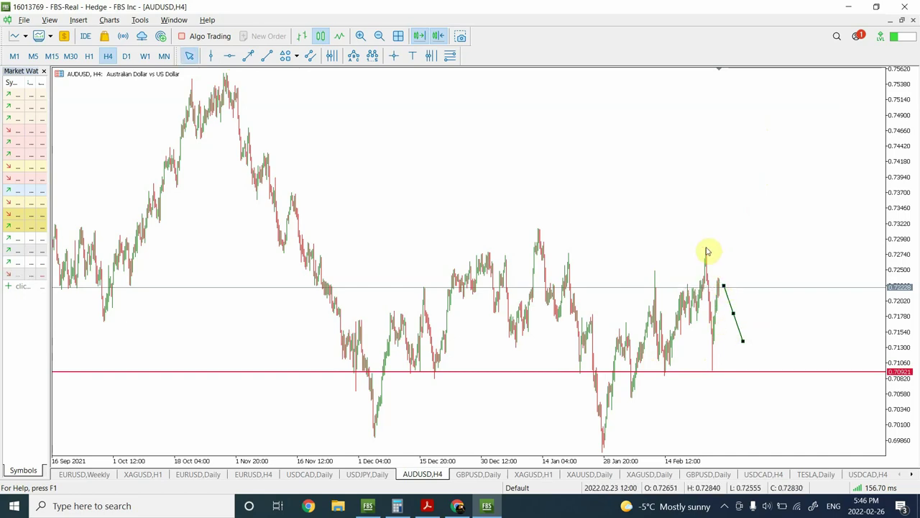
pyautogui.moveTo(734, 314); pyautogui.dragTo(732, 295)
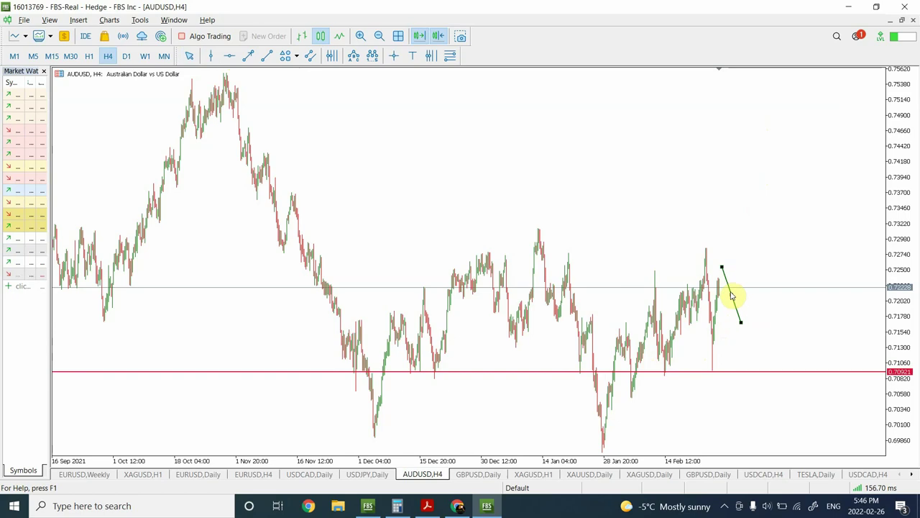
pyautogui.click(728, 281)
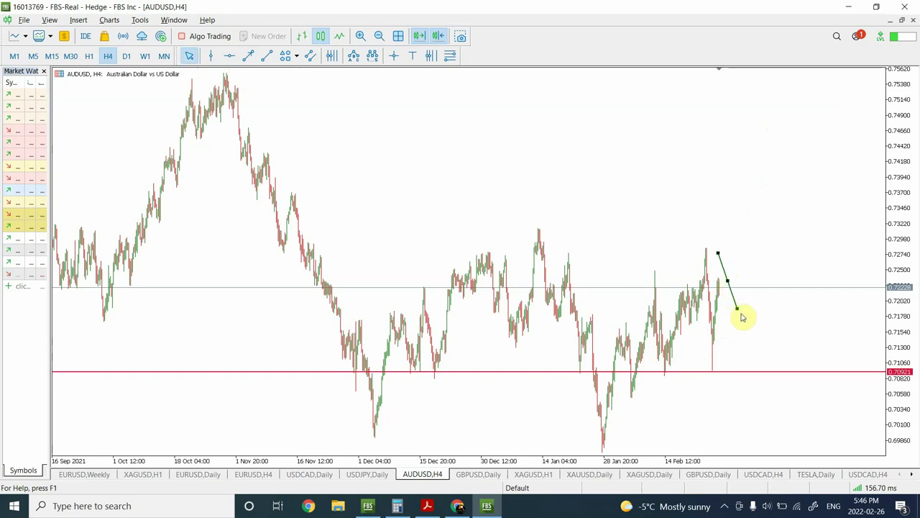
pyautogui.moveTo(737, 309); pyautogui.dragTo(745, 309)
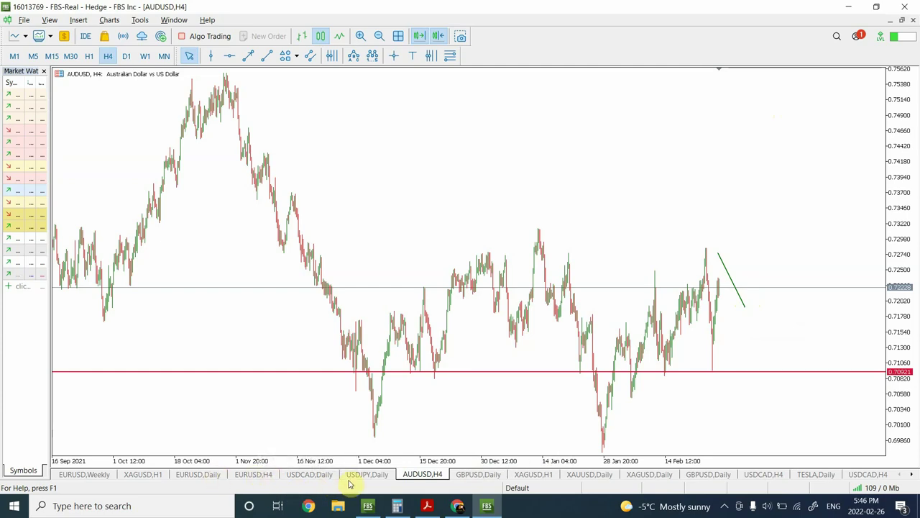
# Step: On the GBPUSD Daily chart, drag the top of the steep green projection line higher
pyautogui.click(471, 475)
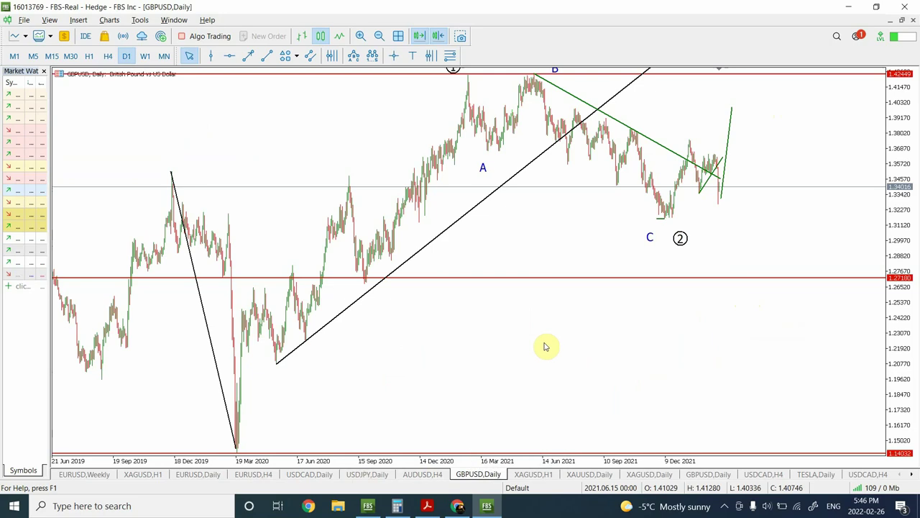
pyautogui.click(361, 36)
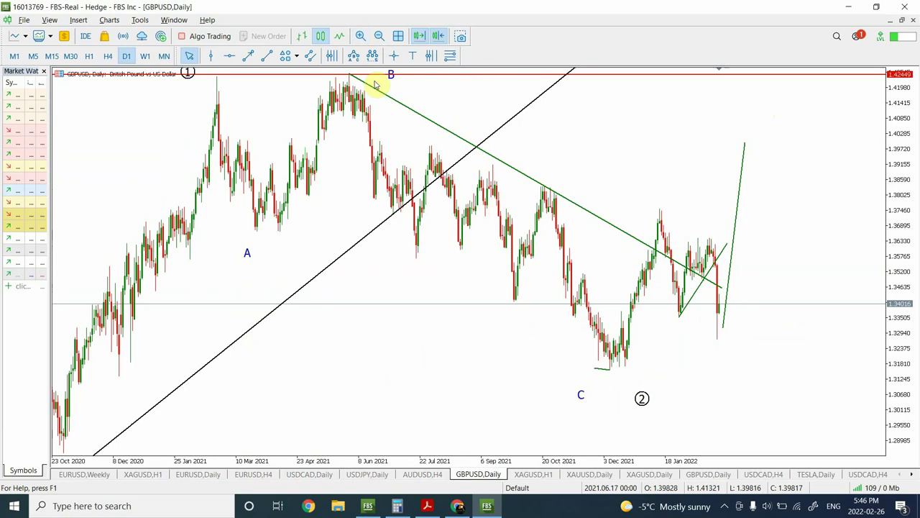
pyautogui.click(378, 37)
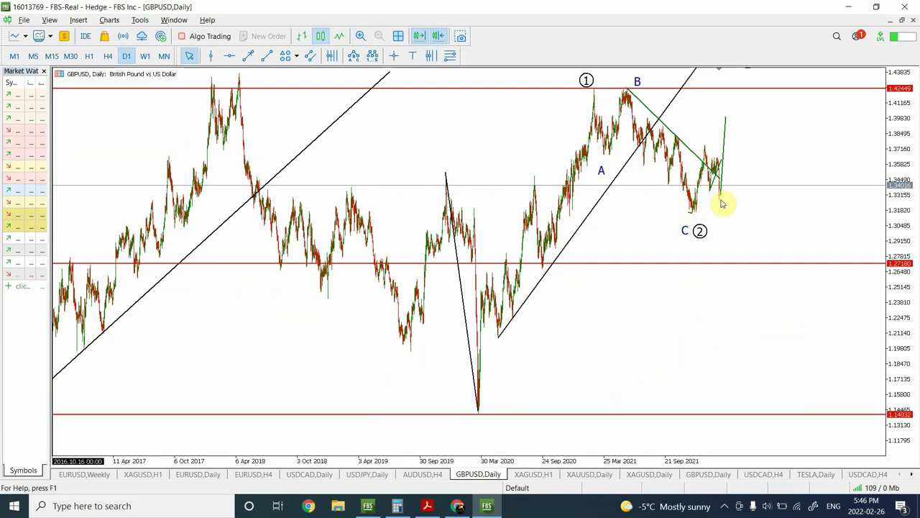
pyautogui.doubleClick(725, 124)
pyautogui.moveTo(725, 124); pyautogui.dragTo(741, 114)
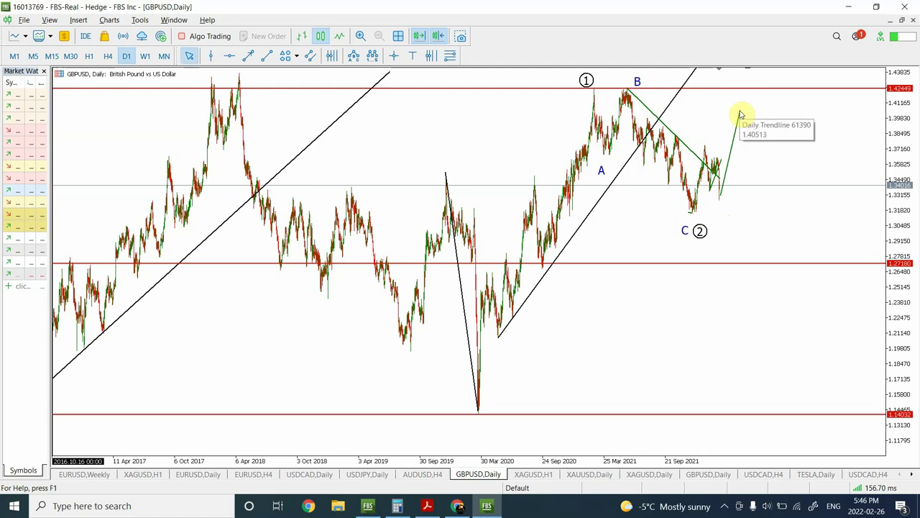
pyautogui.click(362, 38)
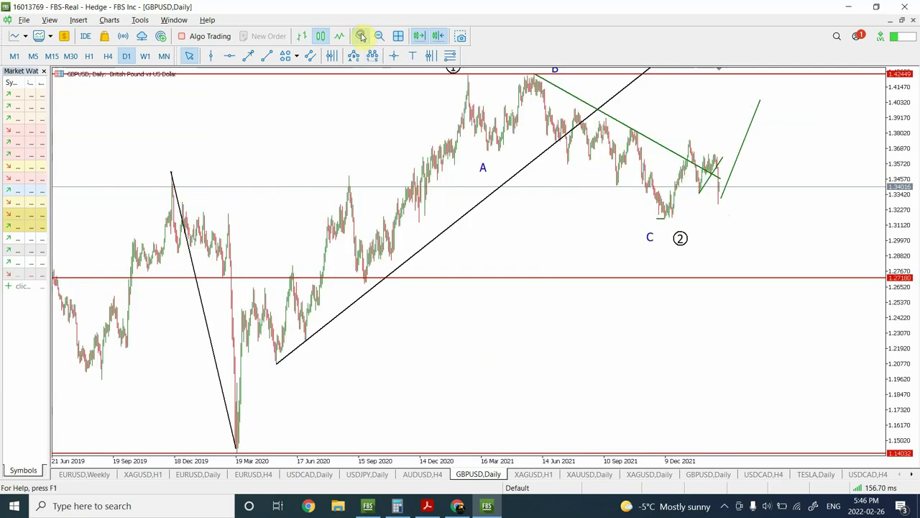
pyautogui.click(362, 36)
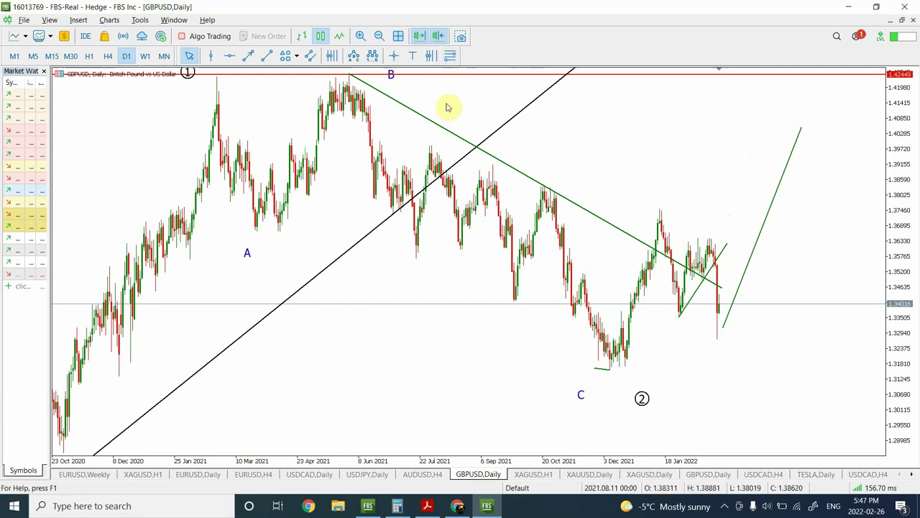
pyautogui.click(450, 57)
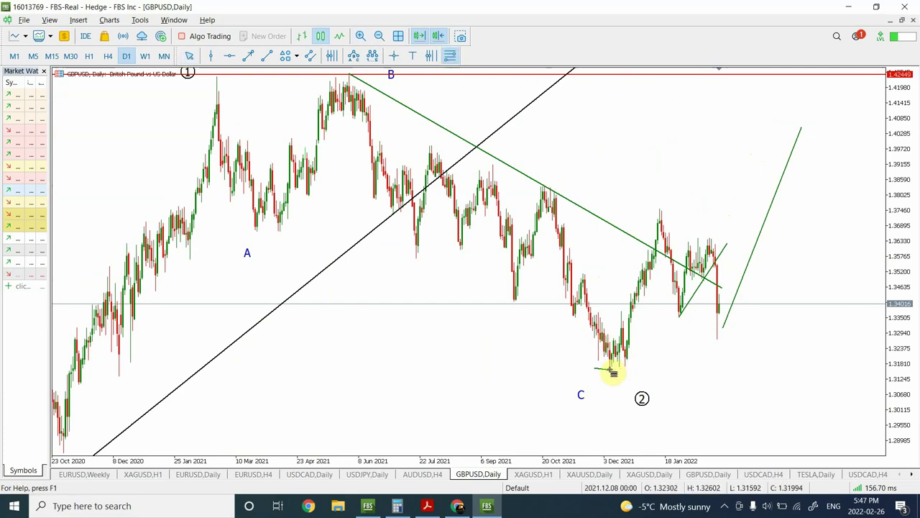
pyautogui.moveTo(609, 369); pyautogui.dragTo(755, 213)
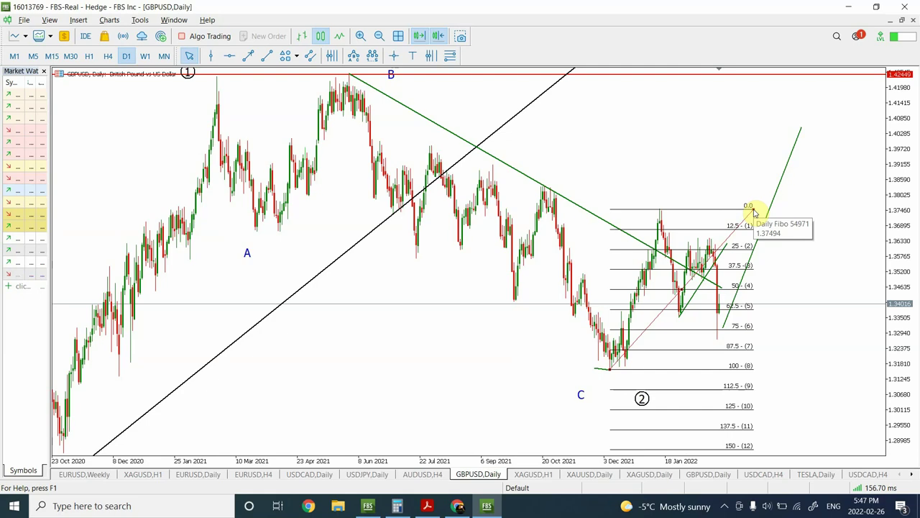
pyautogui.press('Delete')
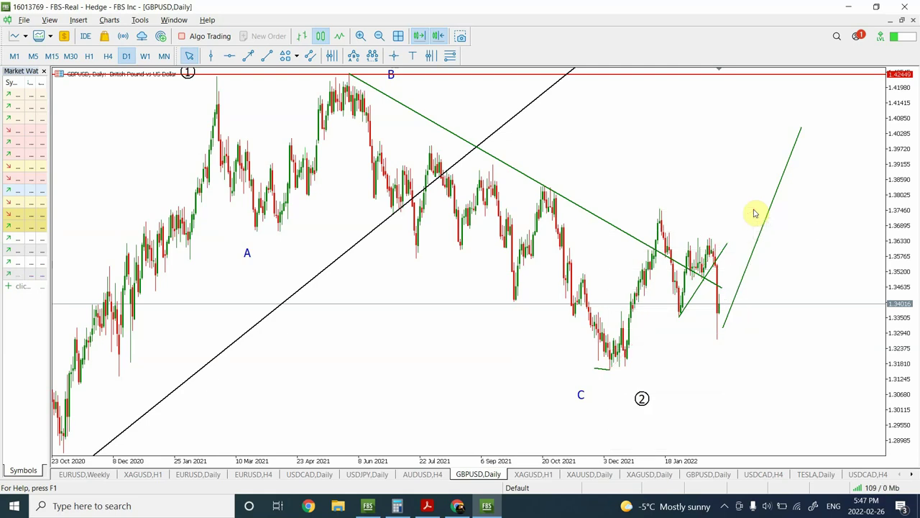